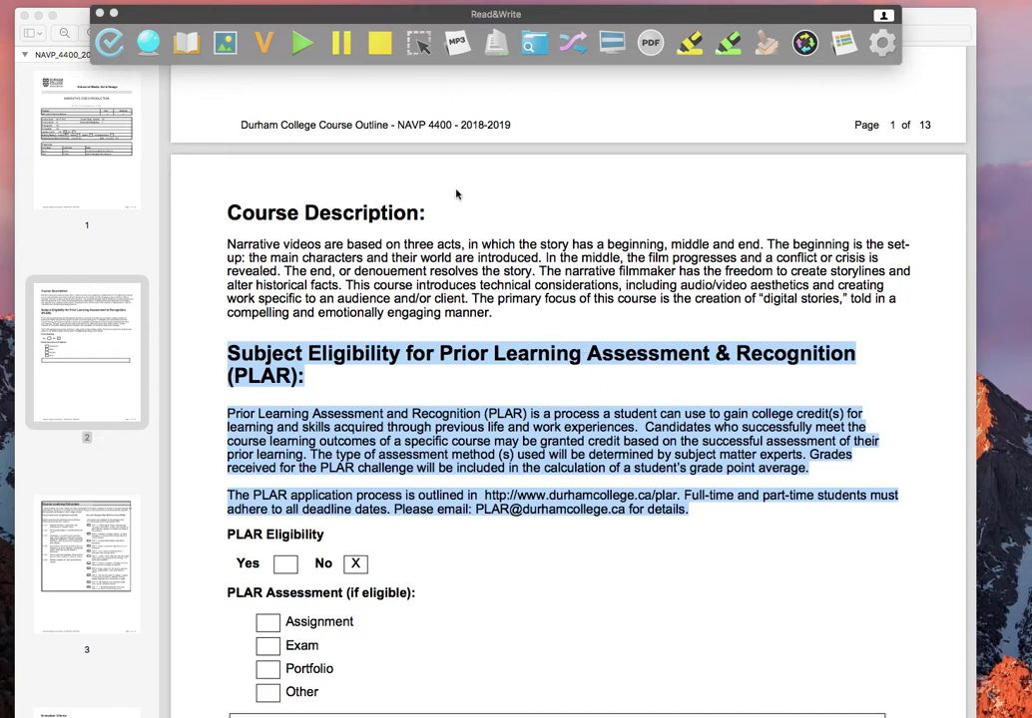
Nudge the floating Read&Write toolbar slightly upward.
left_click_drag(279, 19, 280, 15)
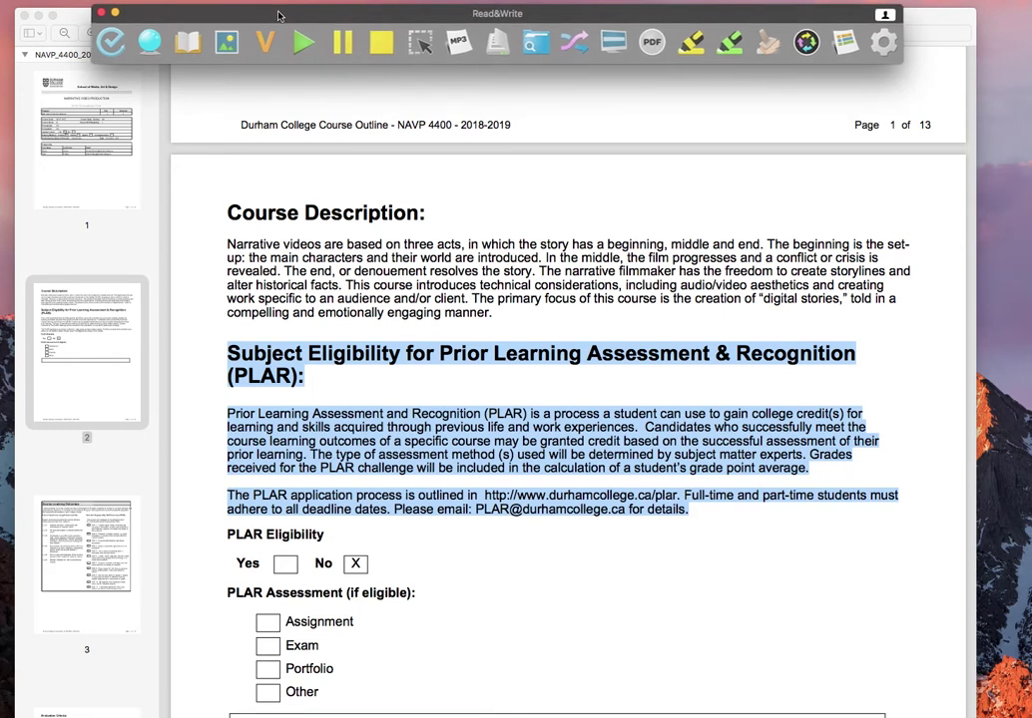
Review the Speech options in Read&Write settings, then close the settings window.
left_click(884, 50)
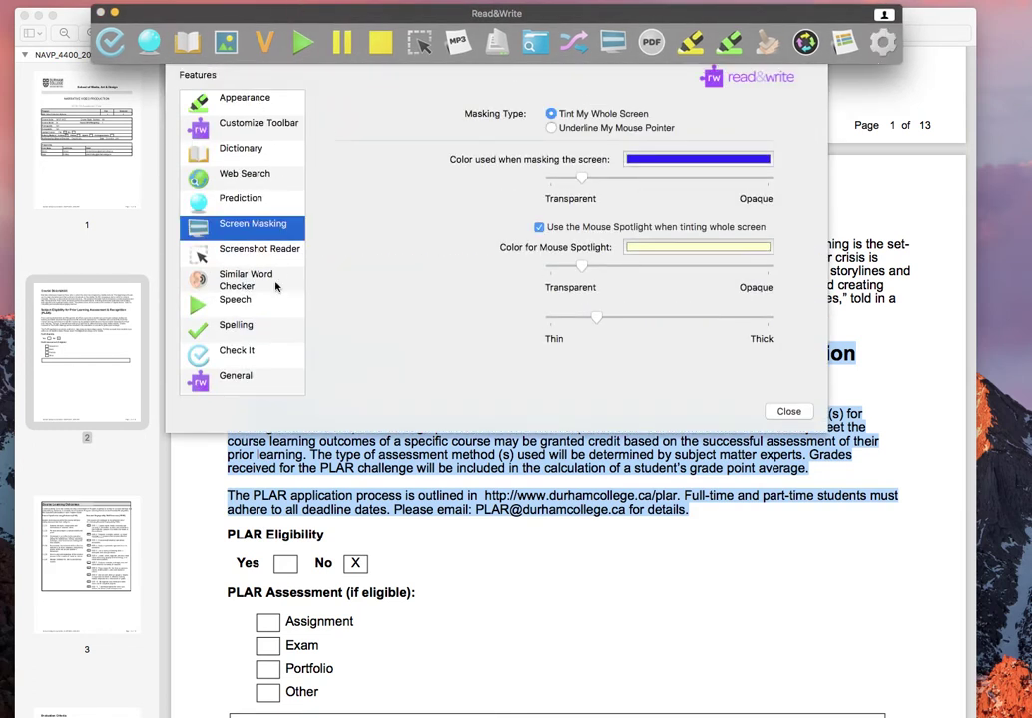
left_click(258, 309)
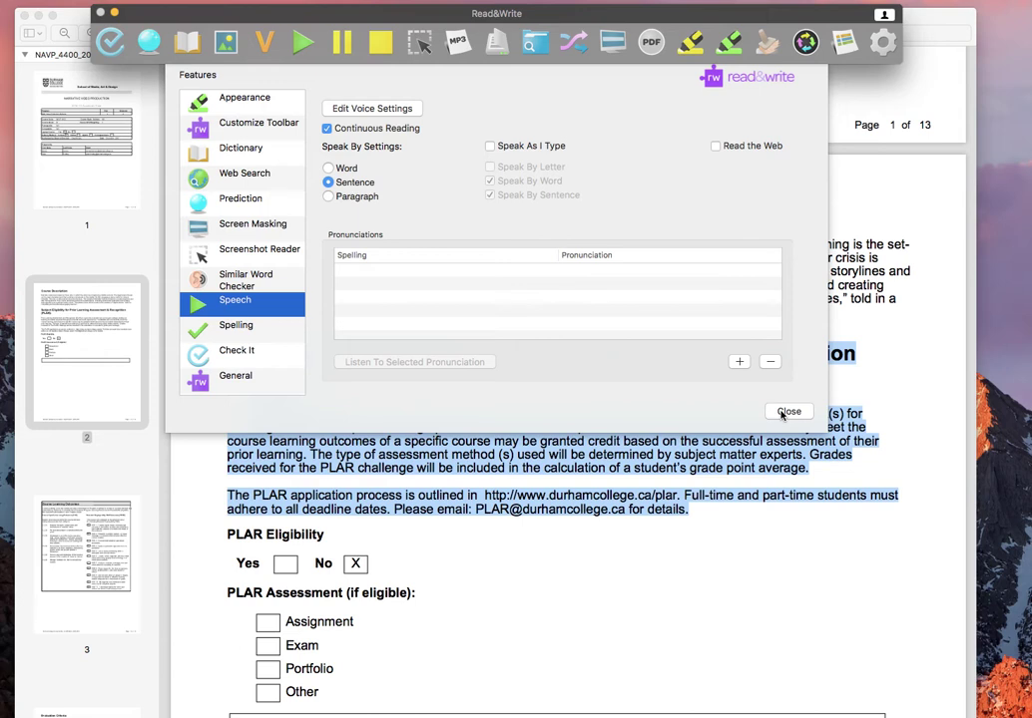
left_click(786, 412)
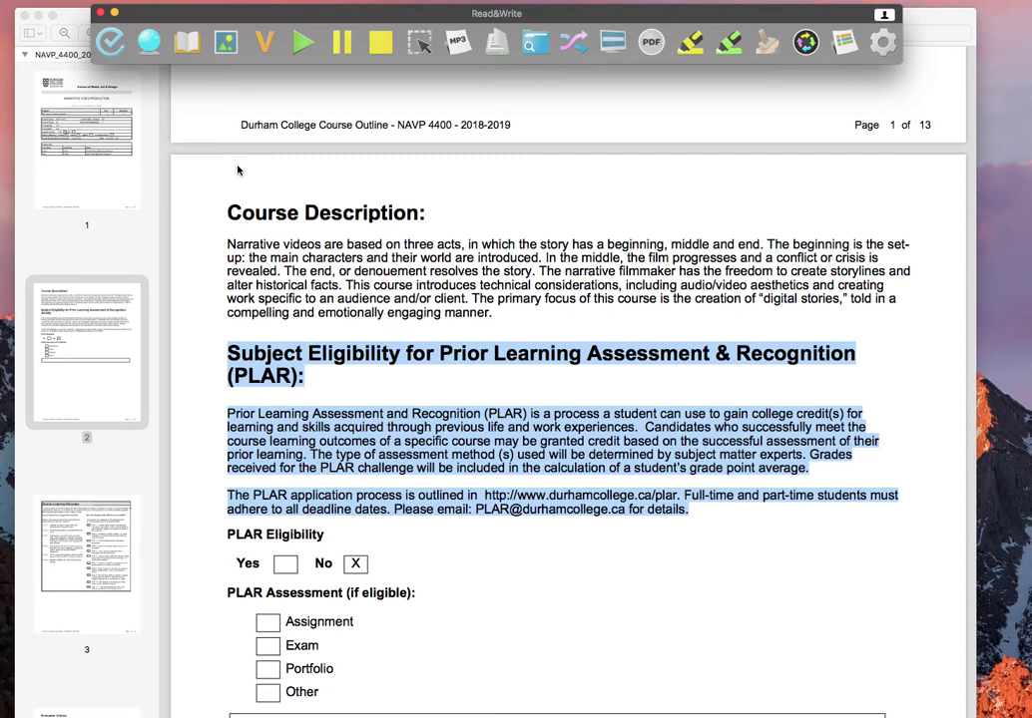
left_click(149, 43)
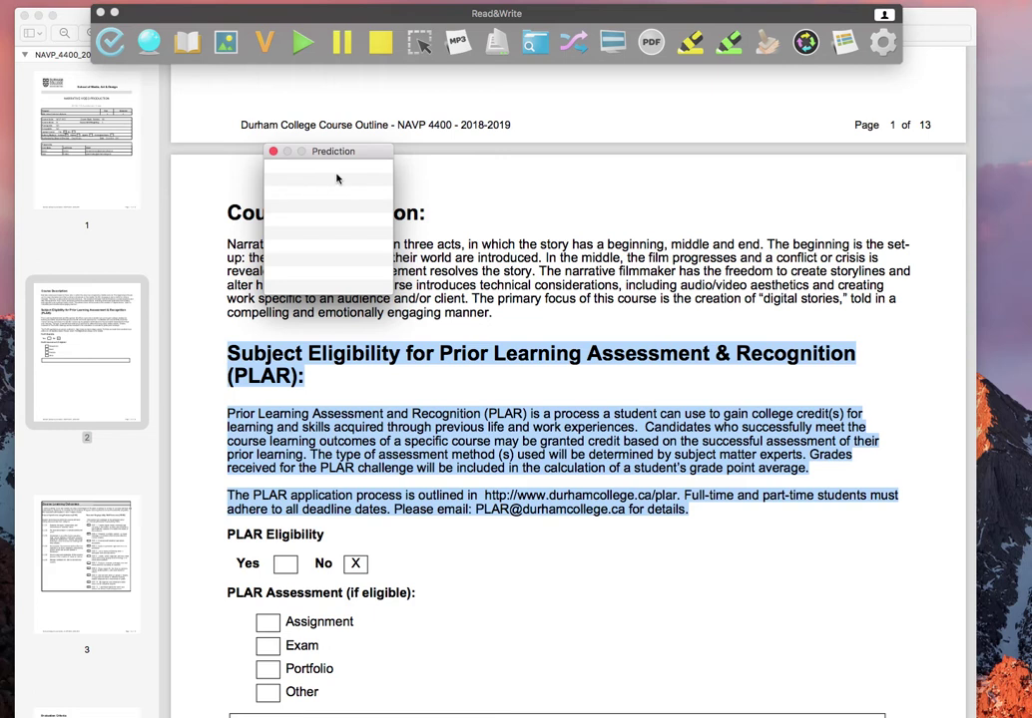
left_click(273, 152)
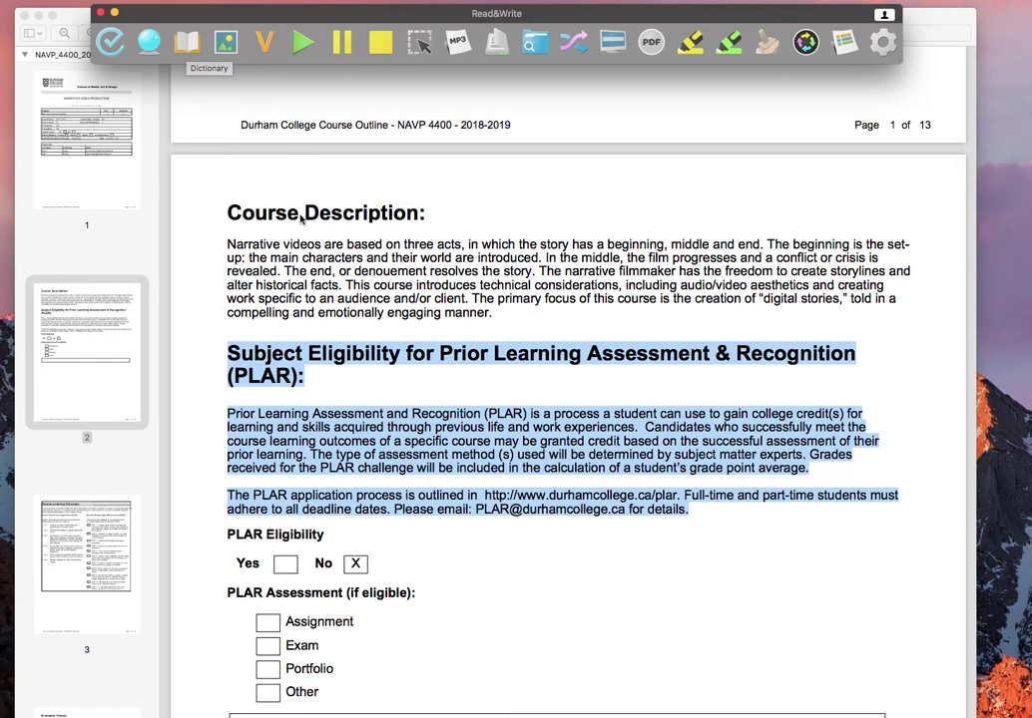
Look up 'videos' and then 'complain' in the Dictionary, then close it and return to the PDF.
double_click(302, 244)
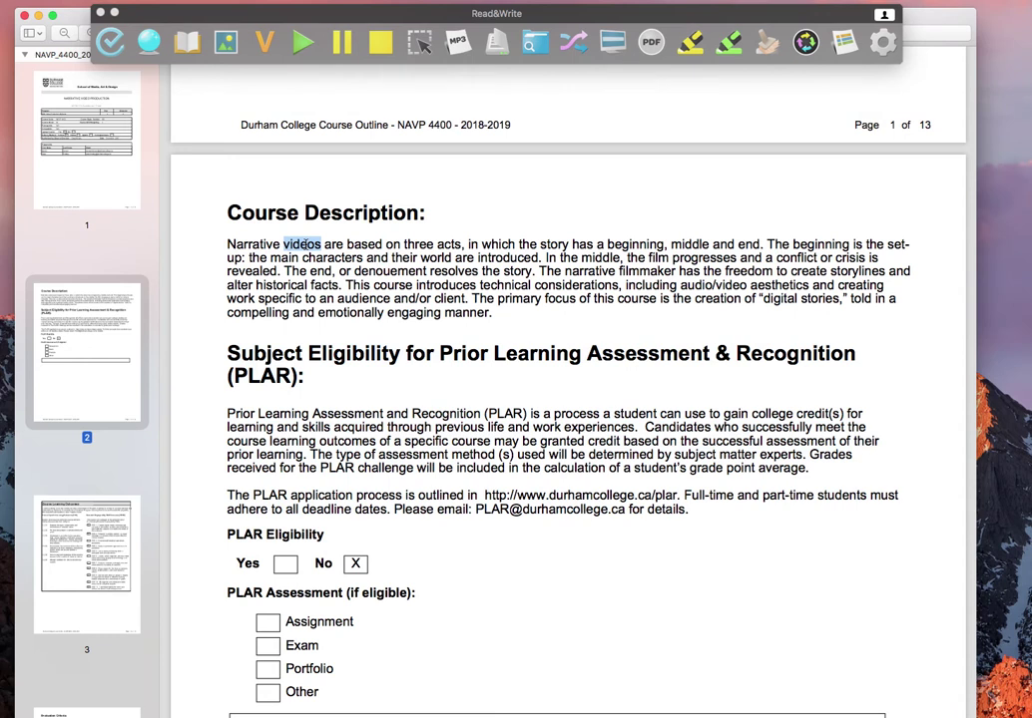
left_click(183, 46)
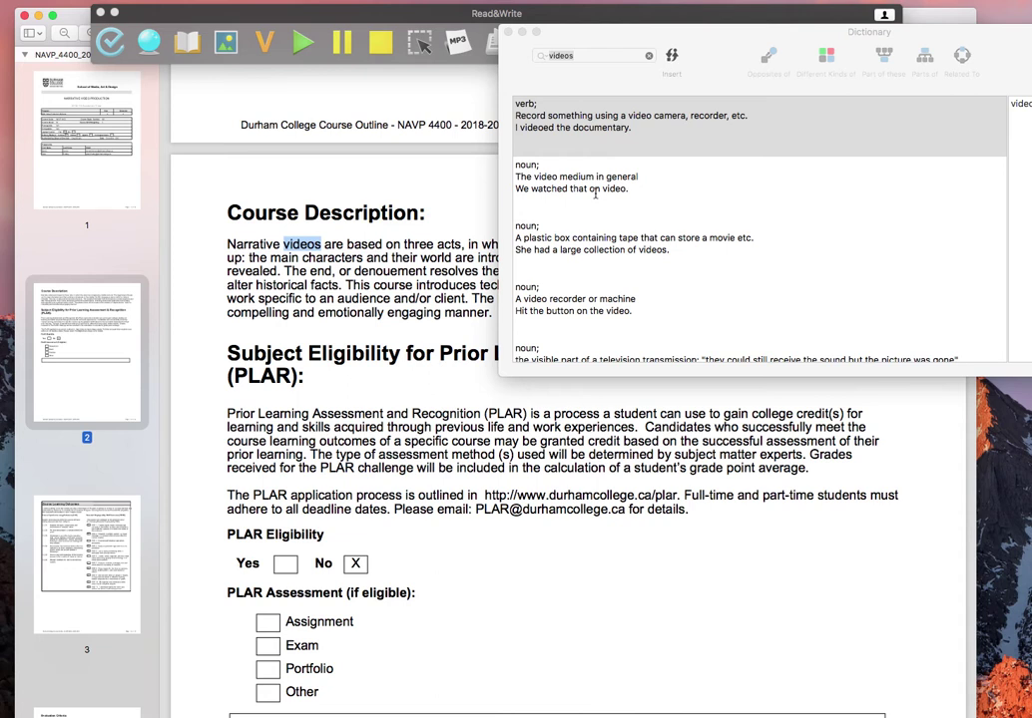
left_click(594, 54)
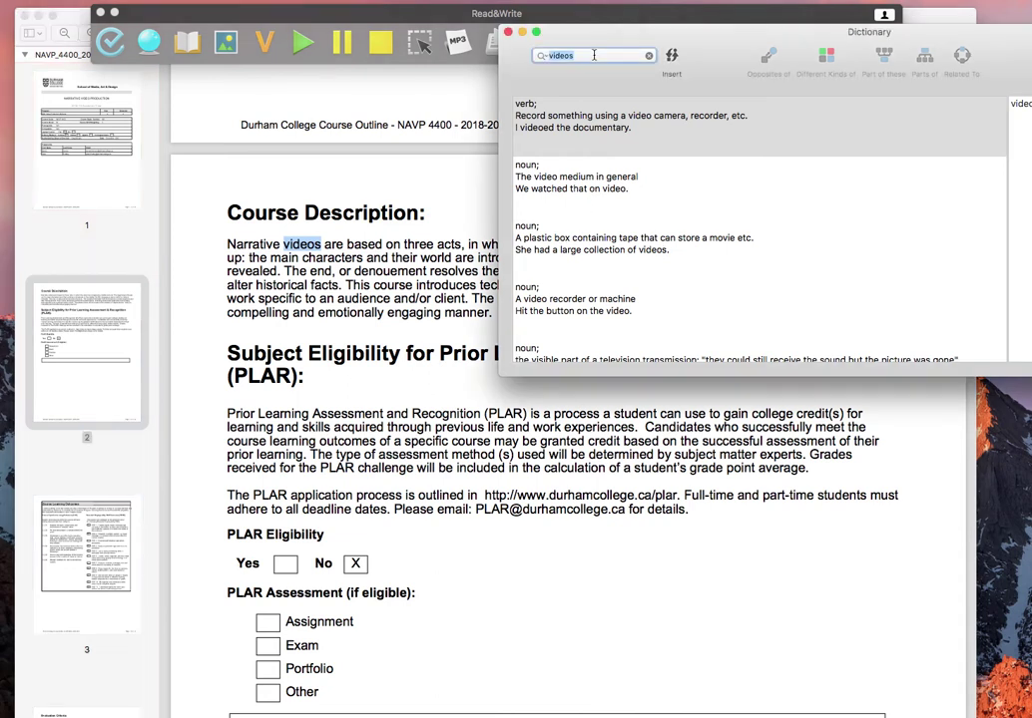
type("complain")
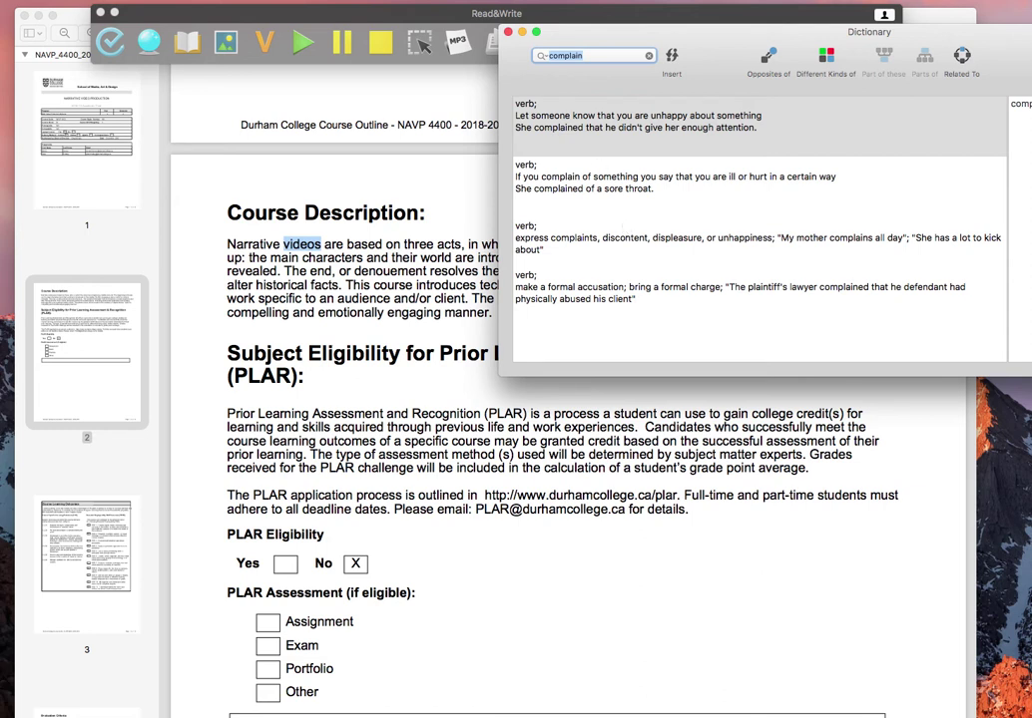
left_click(508, 33)
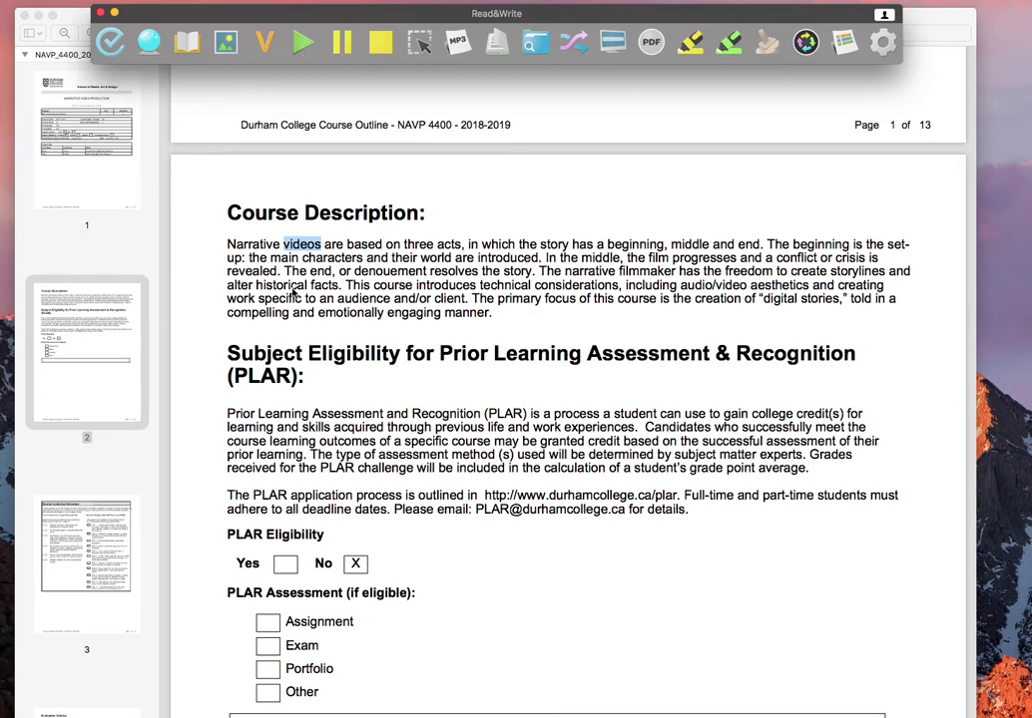
left_click(231, 241)
Read the Course Description paragraph aloud, then stop playback and clear the selection.
left_click_drag(231, 243, 496, 315)
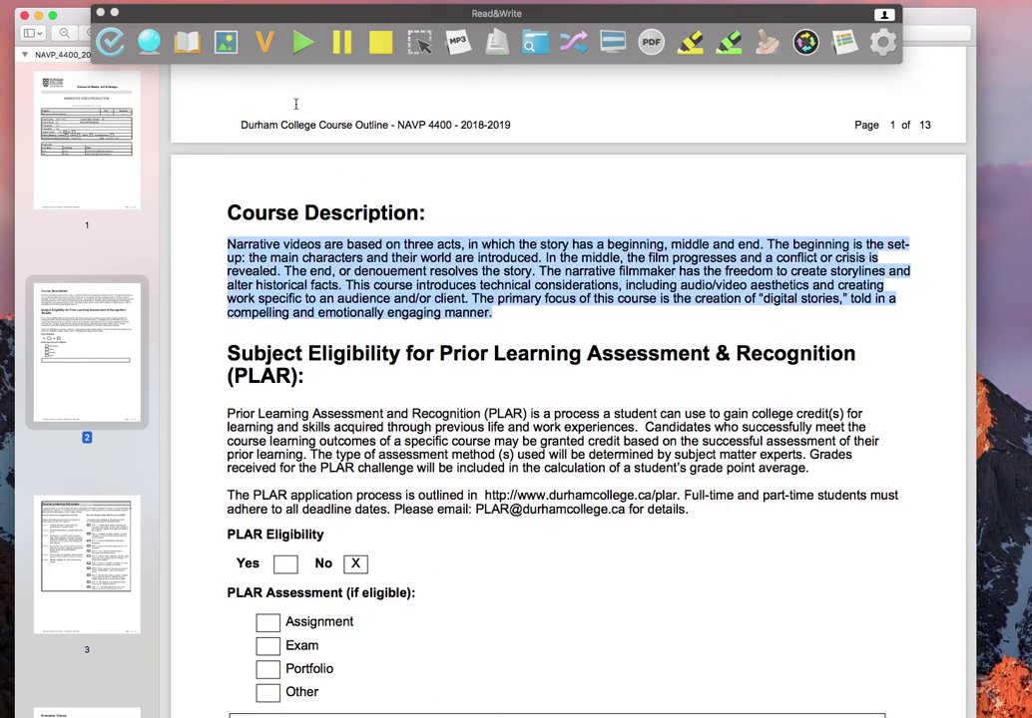
left_click(300, 43)
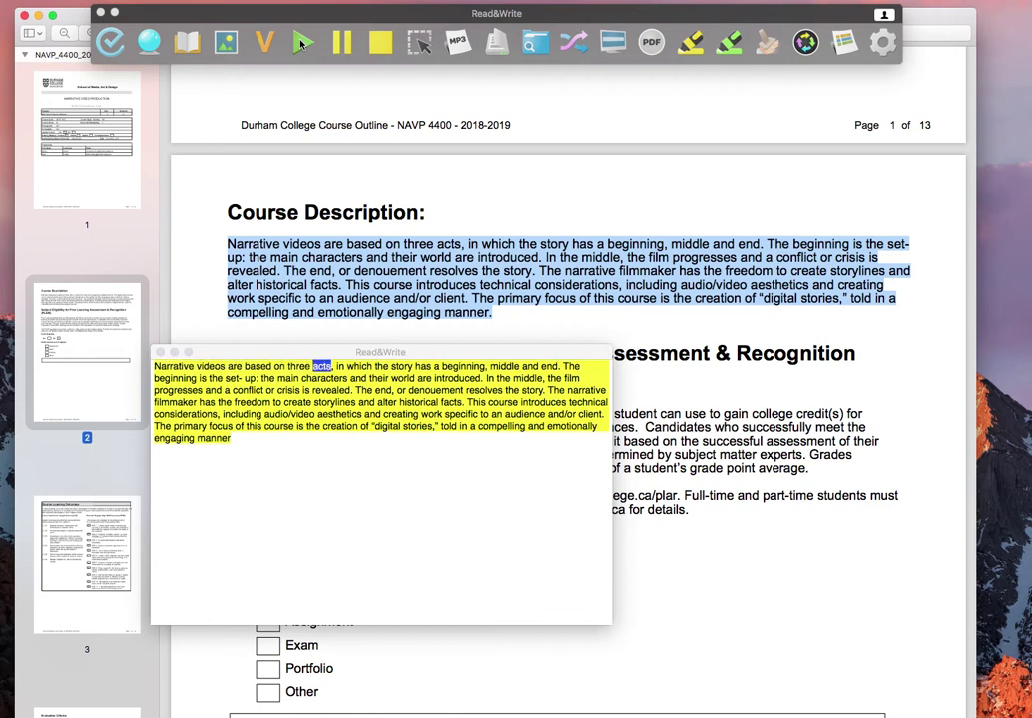
left_click(380, 42)
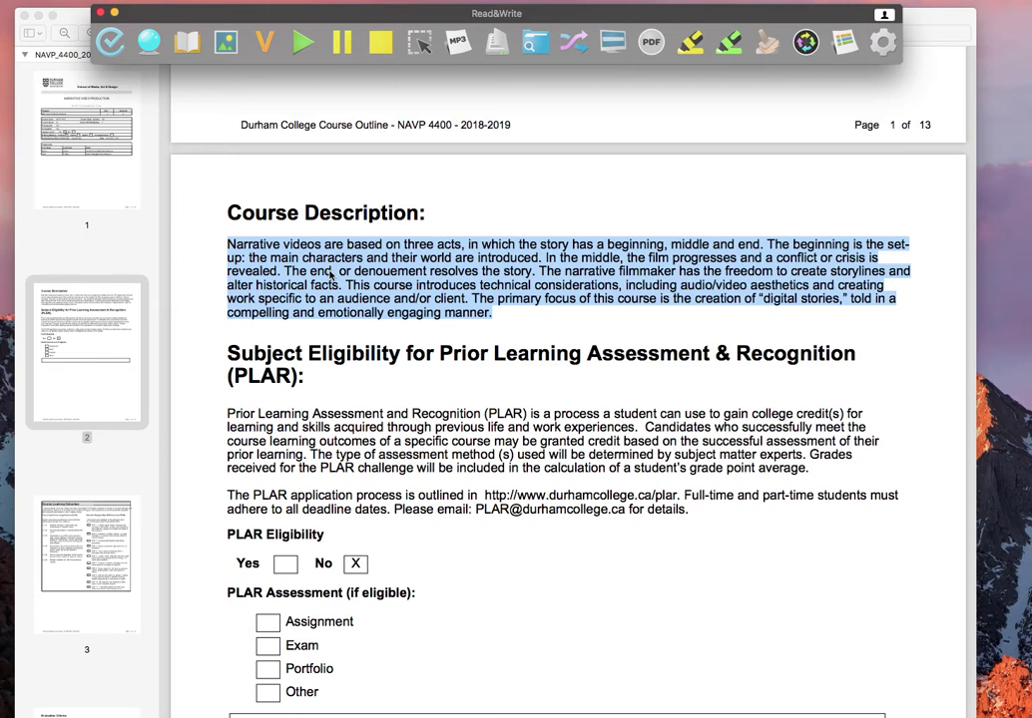
left_click(353, 202)
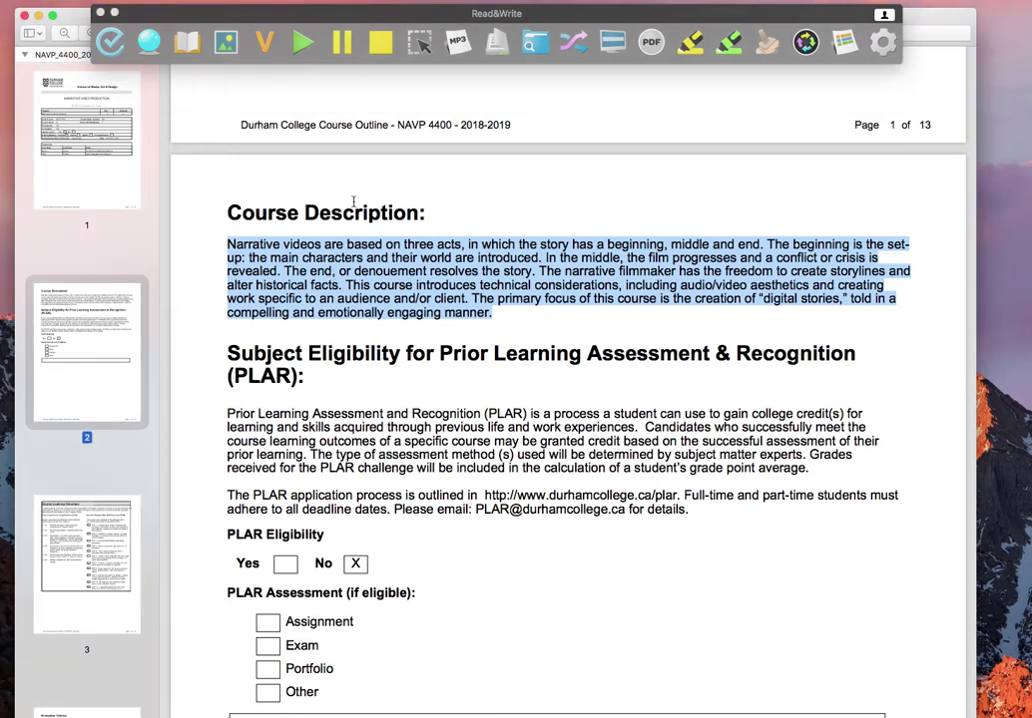
left_click(353, 202)
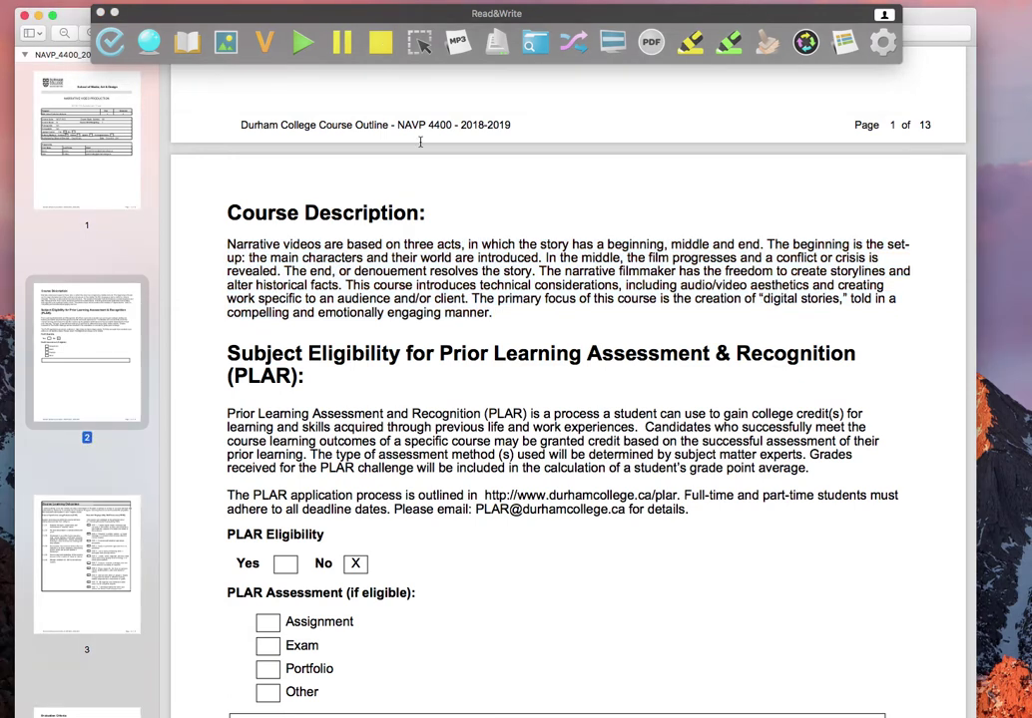
Capture the Course Description paragraph area, stop reading, and close the capture box.
left_click(421, 45)
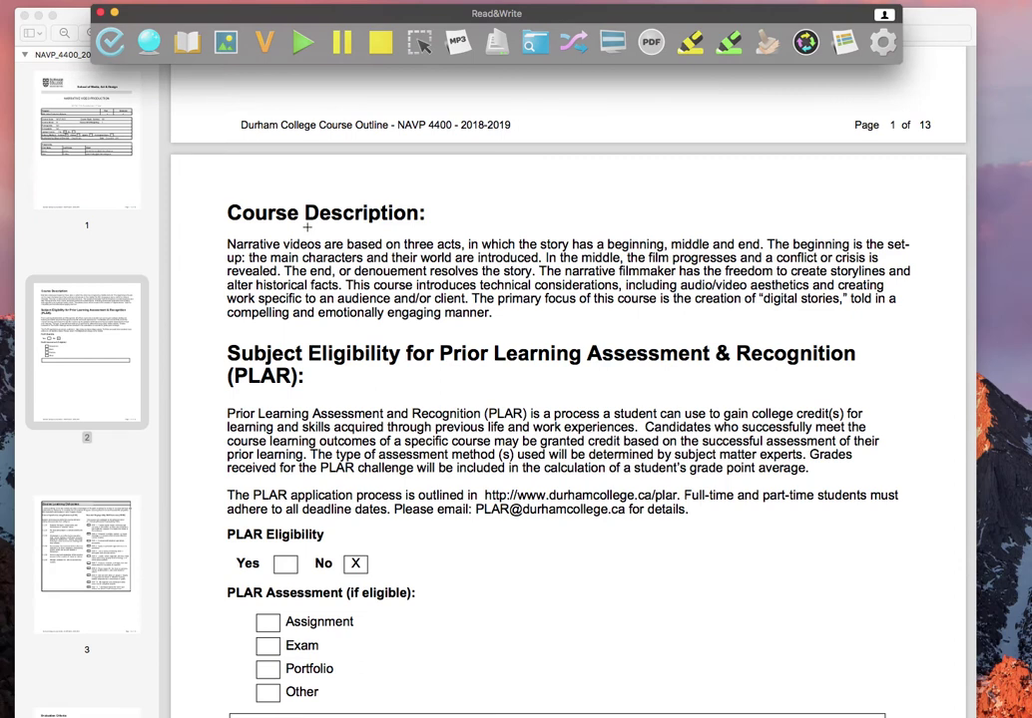
left_click_drag(200, 239, 938, 327)
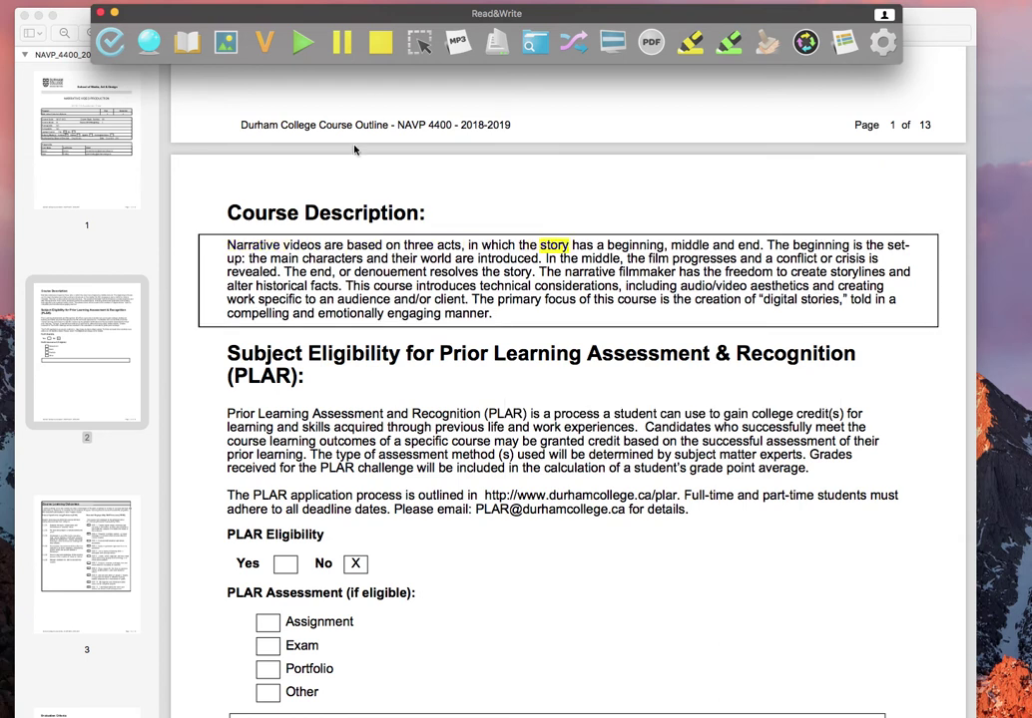
left_click(382, 48)
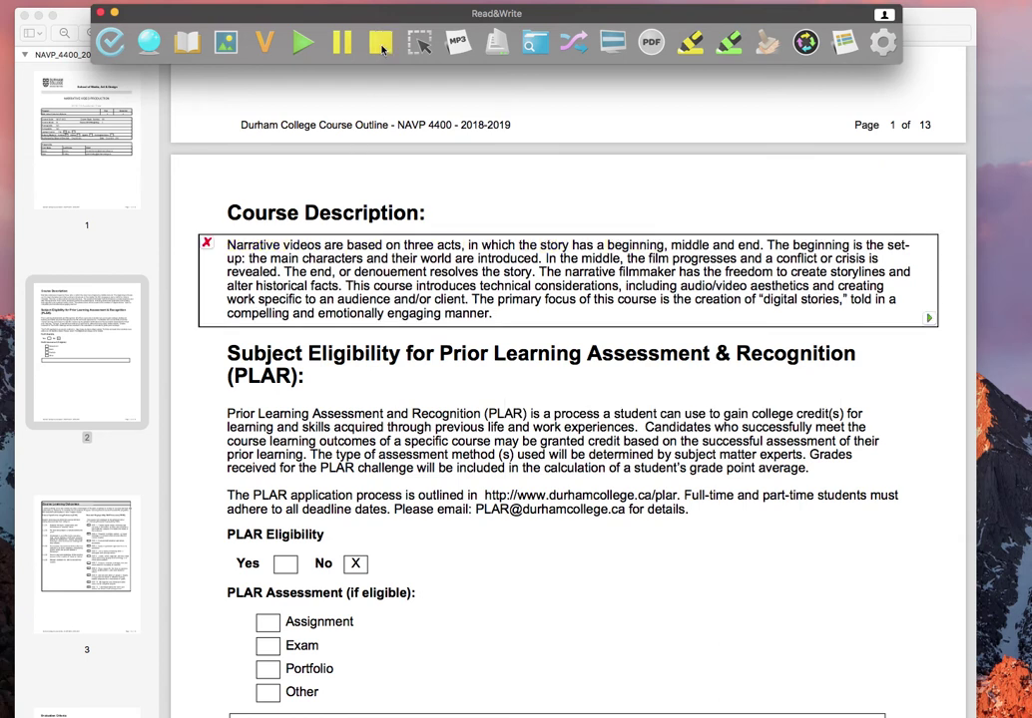
left_click(205, 243)
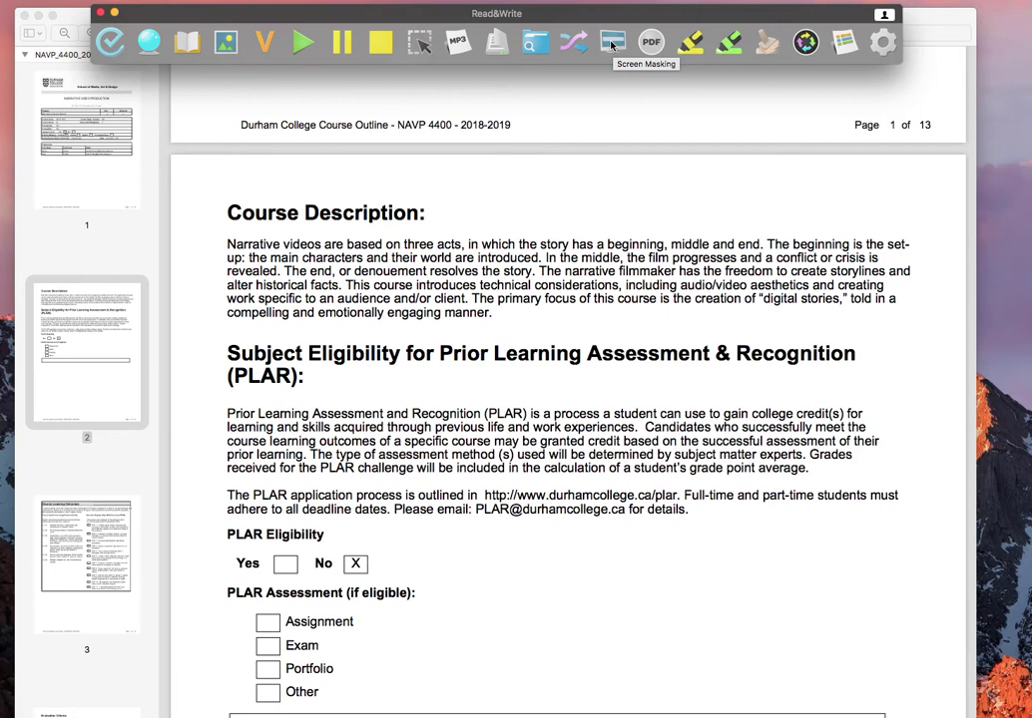
left_click(883, 45)
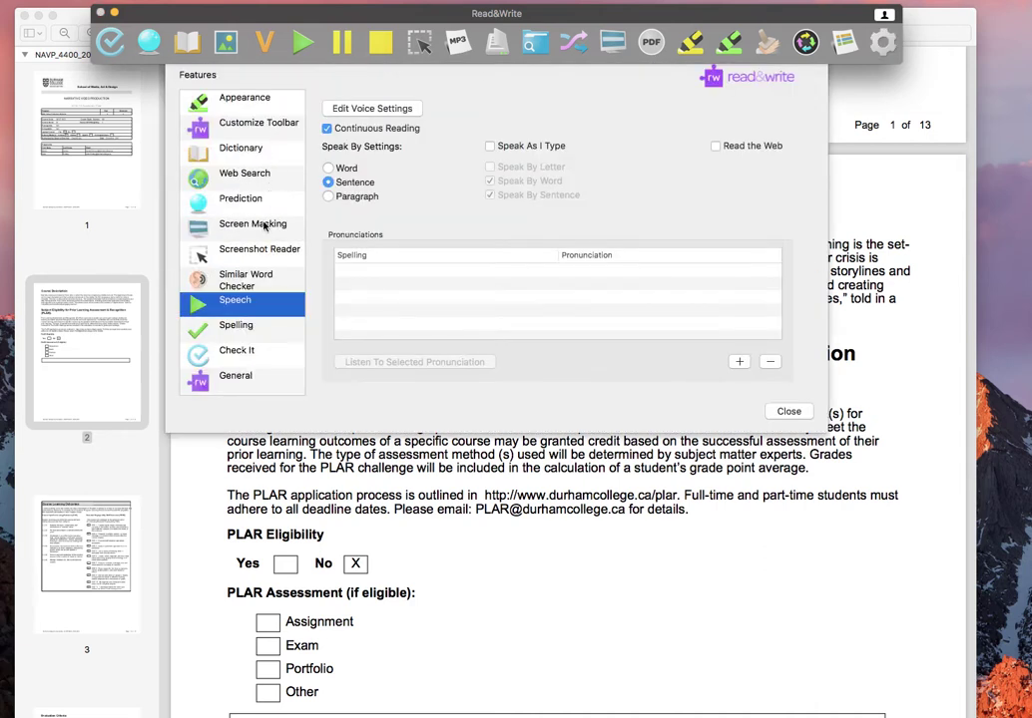
Set the masking tint to opaque black with a transparent, thinner spotlight, then turn masking on.
left_click(262, 226)
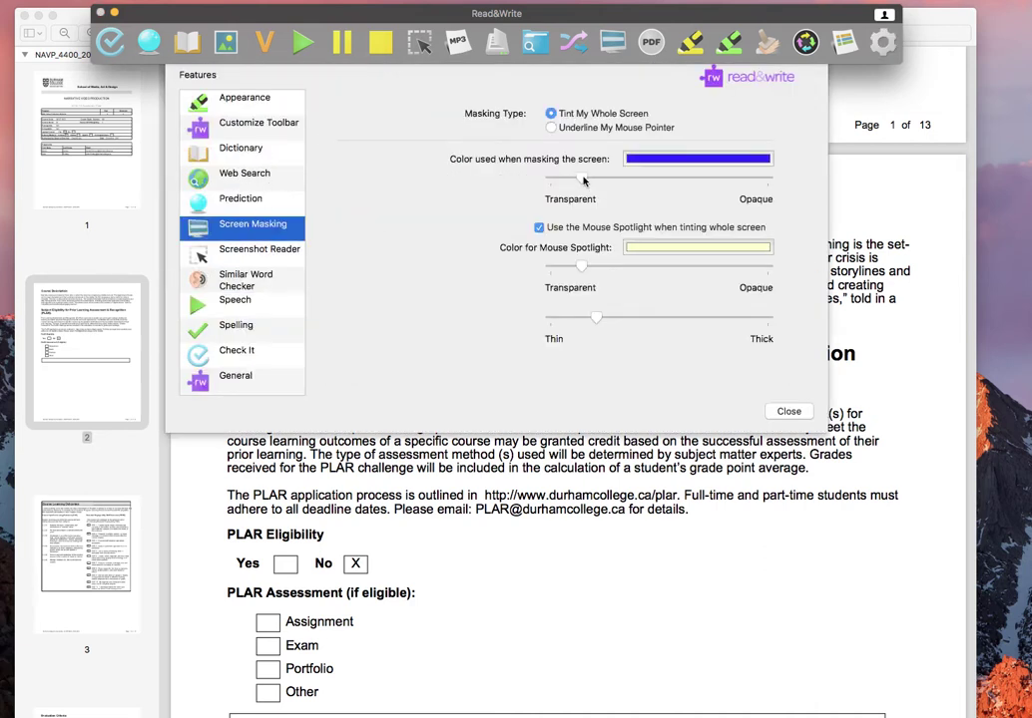
left_click_drag(583, 179, 770, 180)
left_click(753, 161)
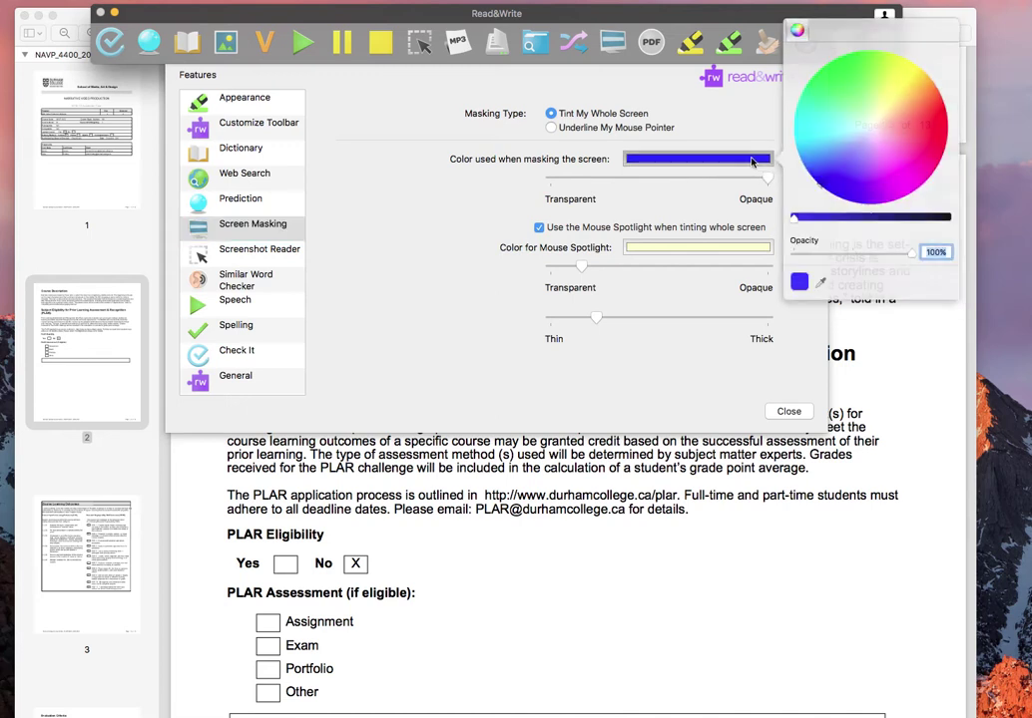
left_click(950, 219)
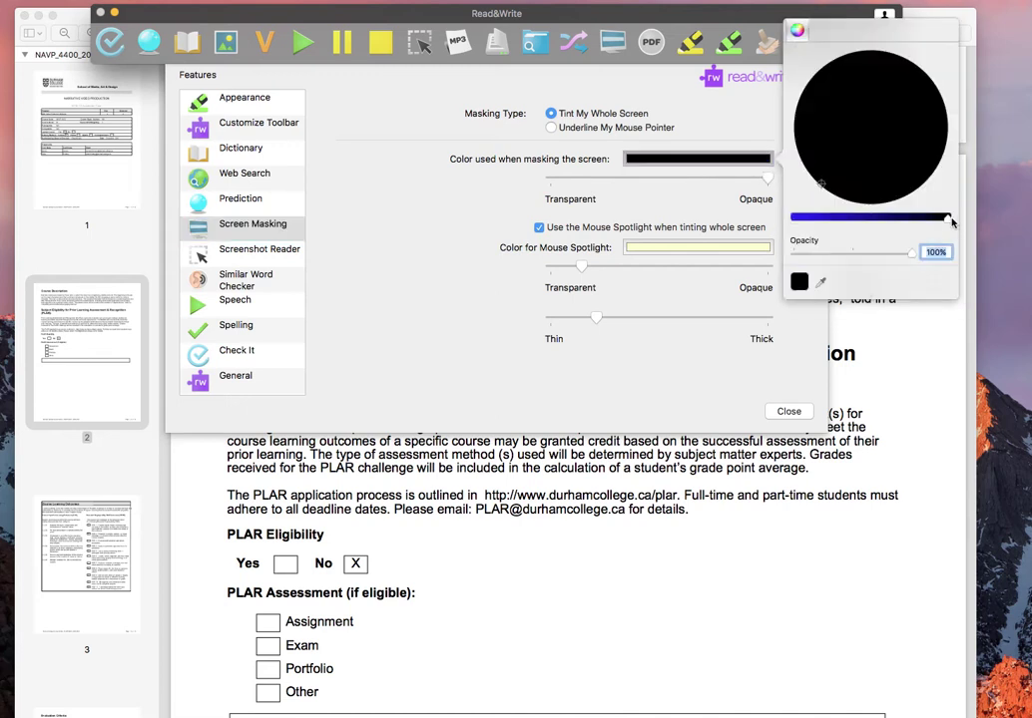
left_click(679, 339)
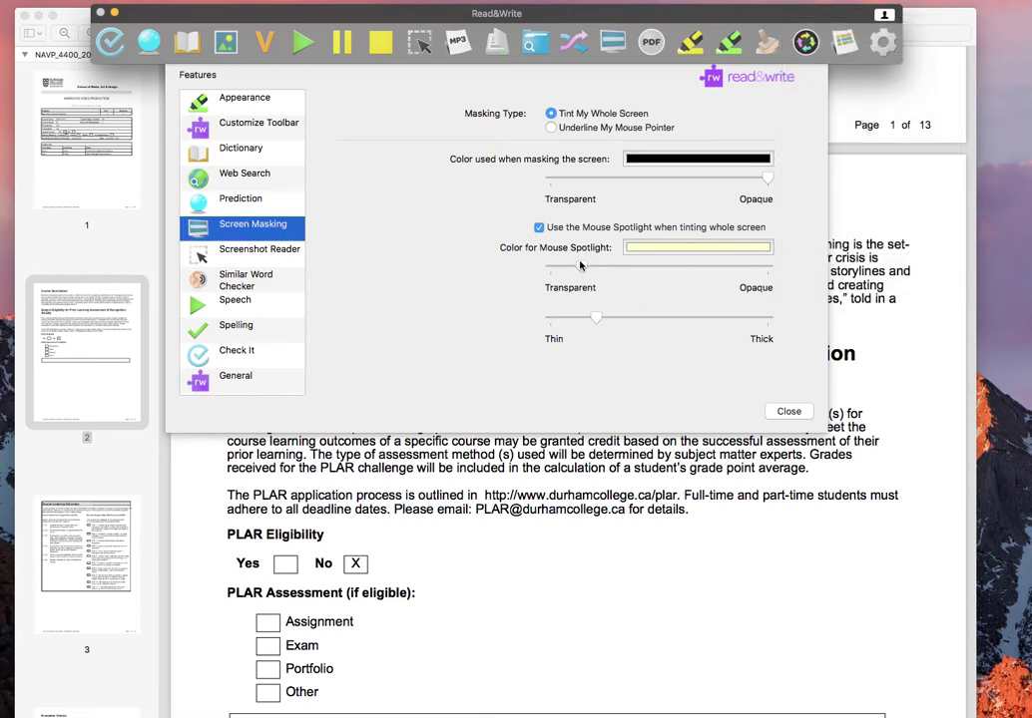
left_click_drag(582, 266, 509, 257)
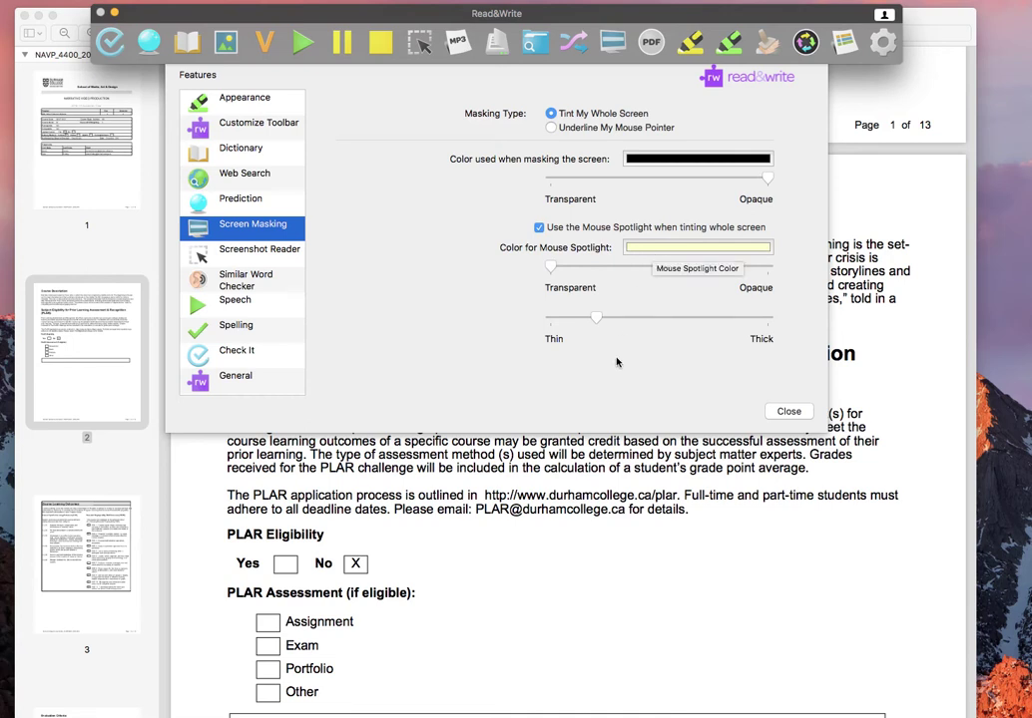
left_click_drag(597, 323, 583, 320)
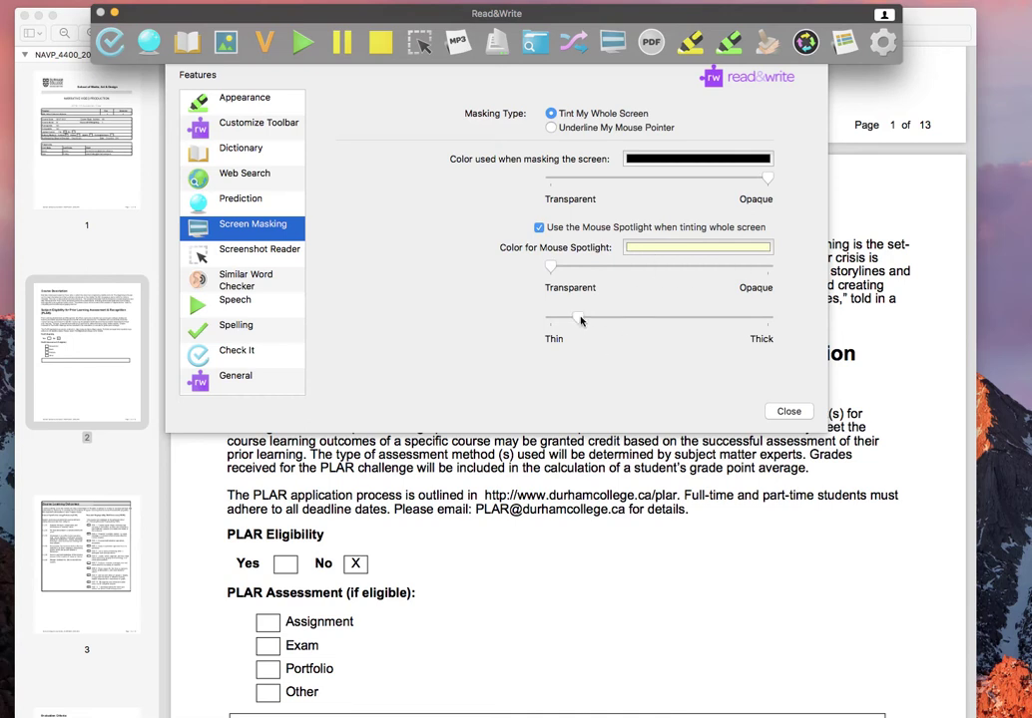
left_click(789, 412)
left_click(613, 41)
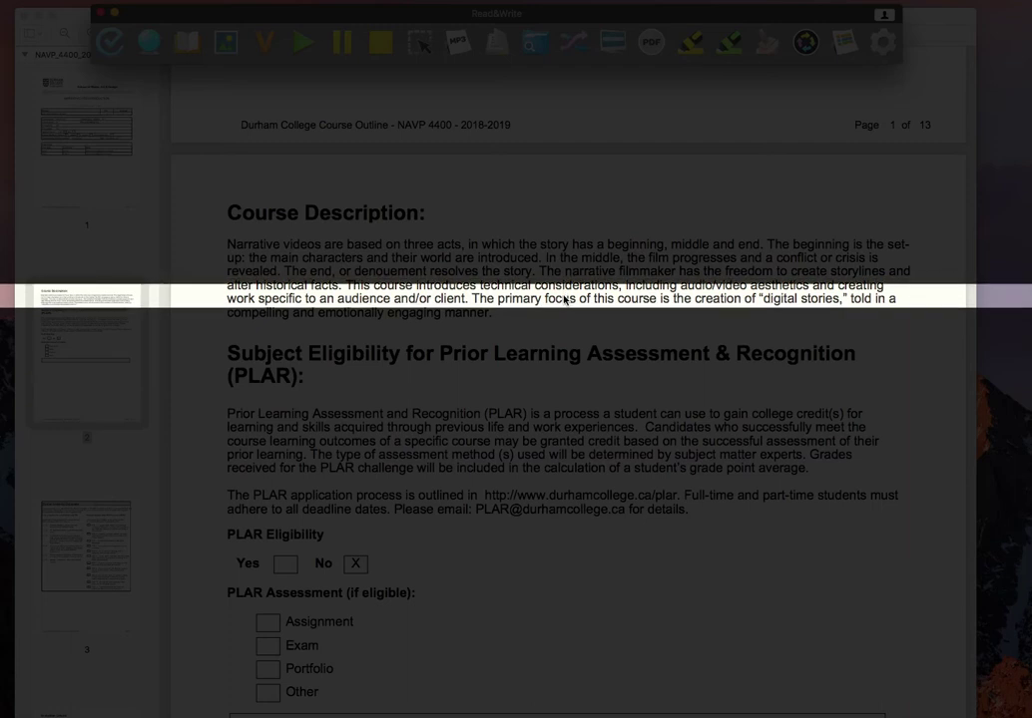
Turn screen masking off from the toolbar.
left_click(612, 43)
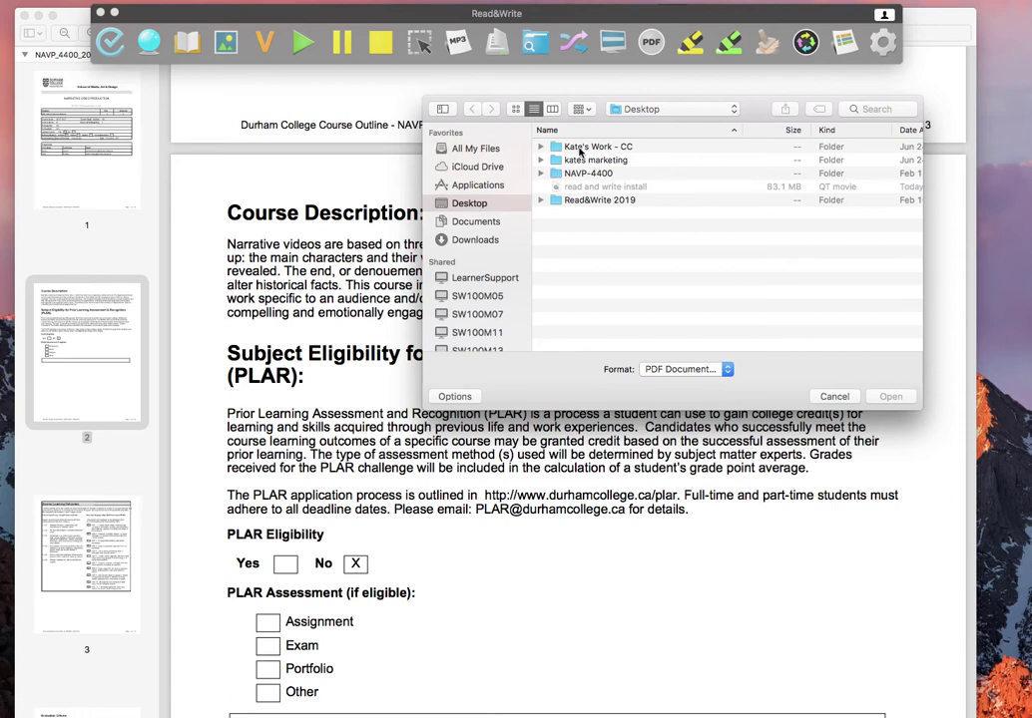
double_click(576, 172)
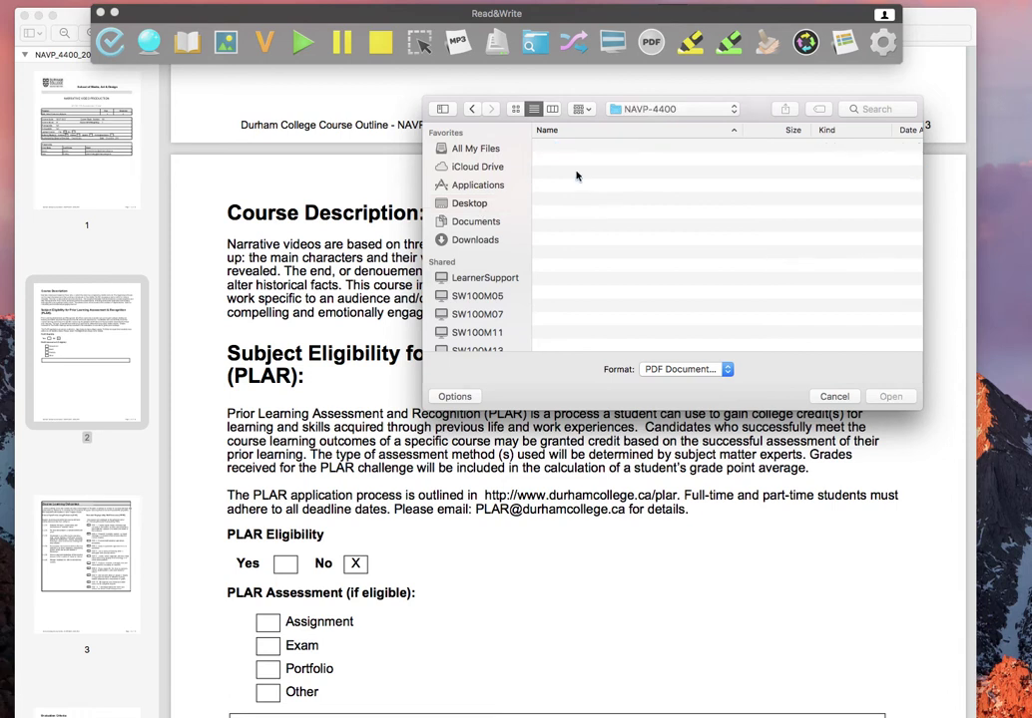
double_click(576, 174)
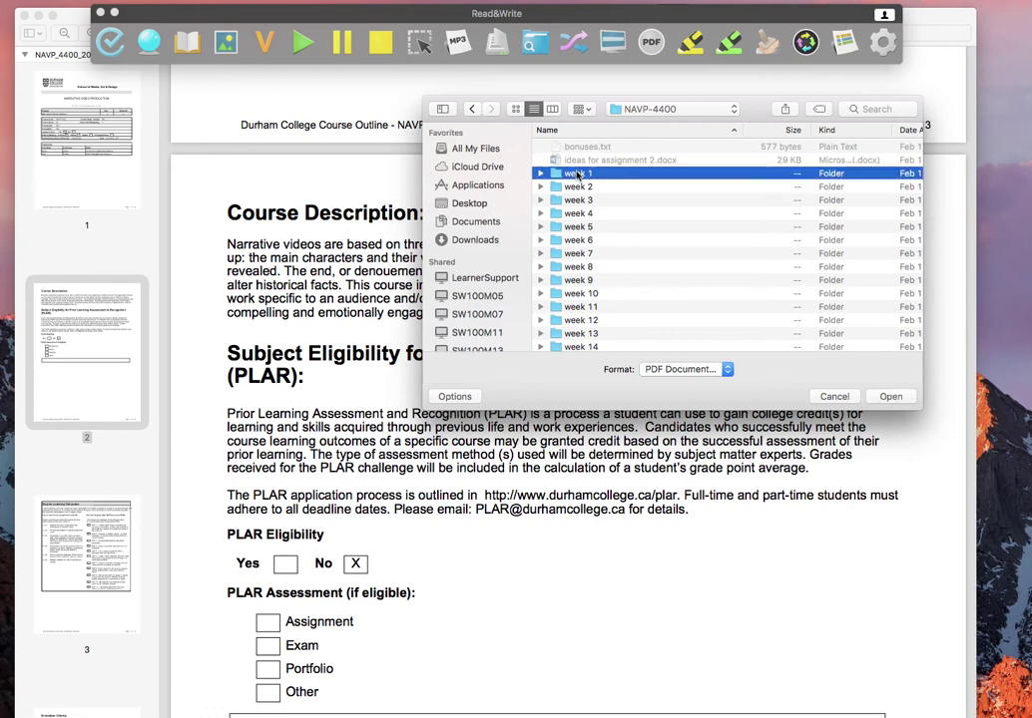
left_click(576, 174)
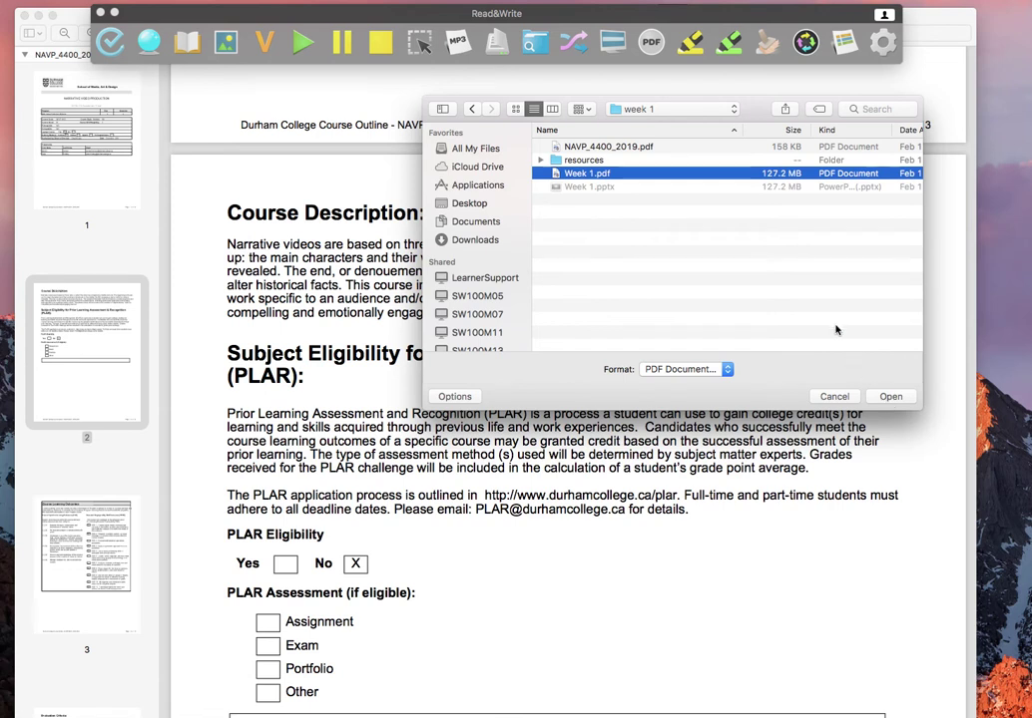
left_click(834, 396)
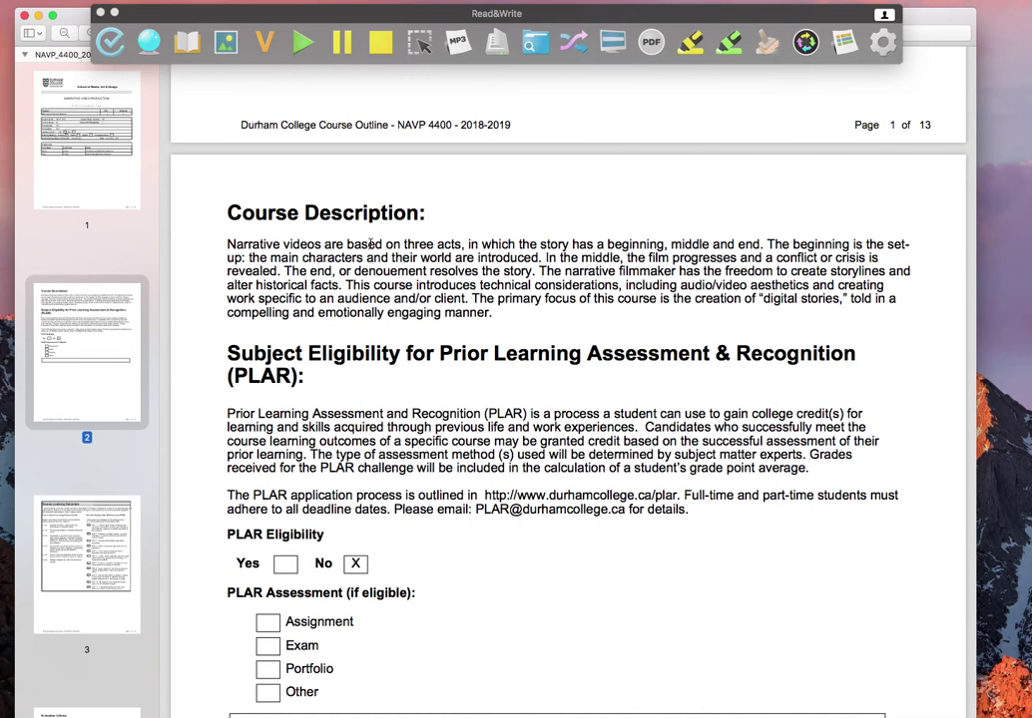
Read the word 'based' from the Course Description aloud.
double_click(370, 243)
left_click(303, 42)
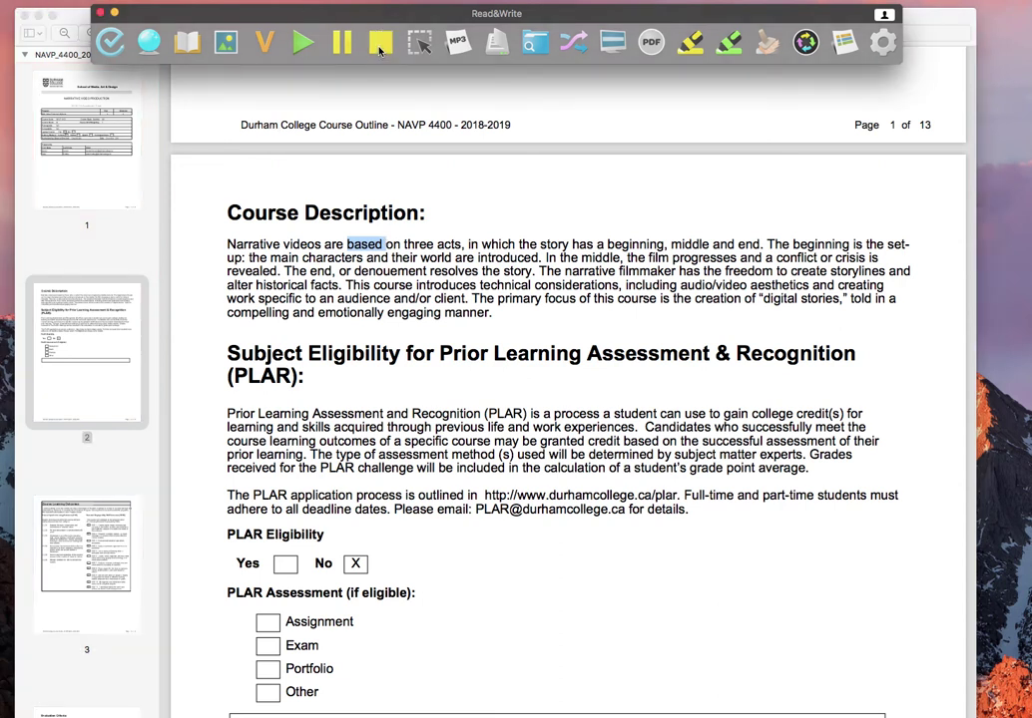